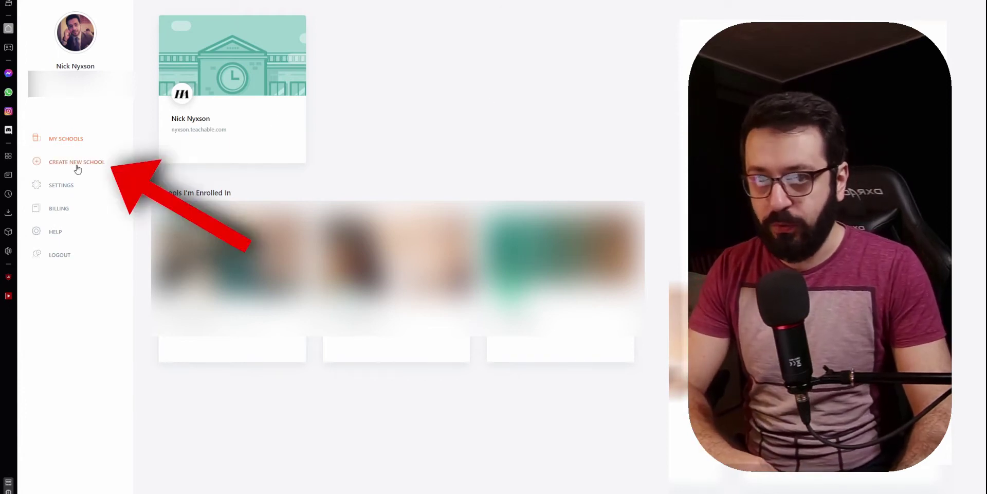
# Create a new school named after the instructor's academy.
pyautogui.click(77, 169)
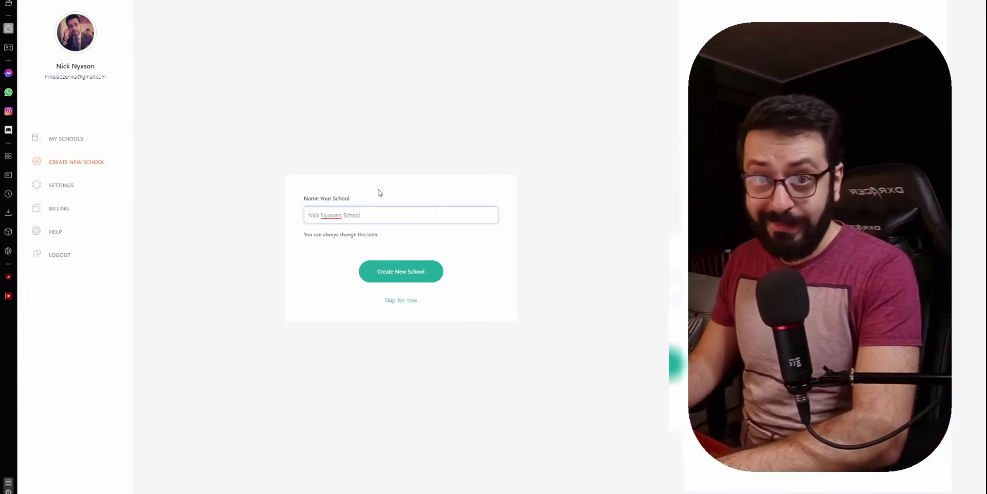
pyautogui.write('Nick Nyxson Academy')
pyautogui.click(412, 274)
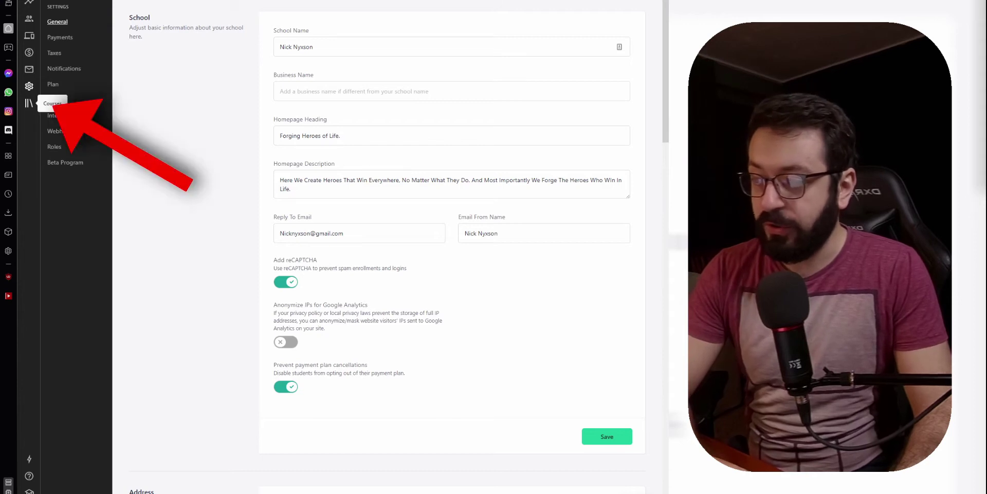
# Go to the Courses list and start a new course.
pyautogui.click(29, 103)
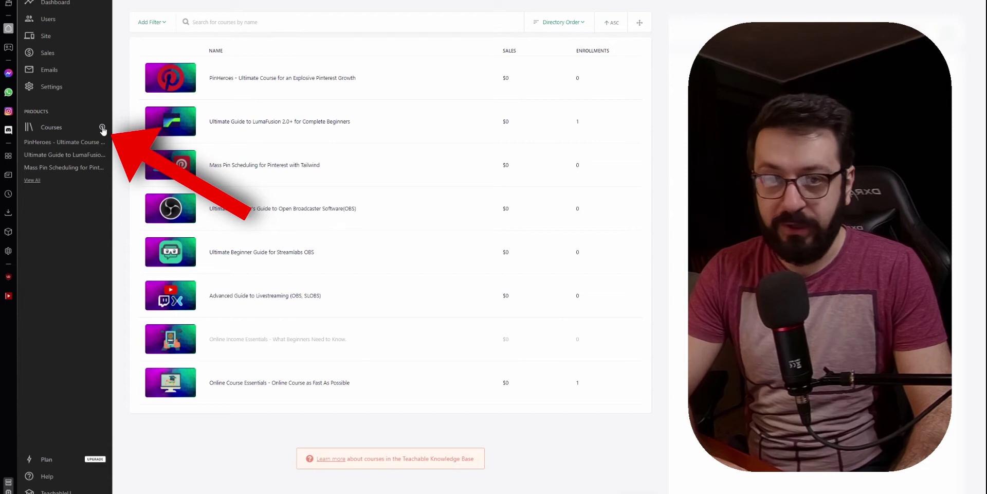
pyautogui.click(103, 128)
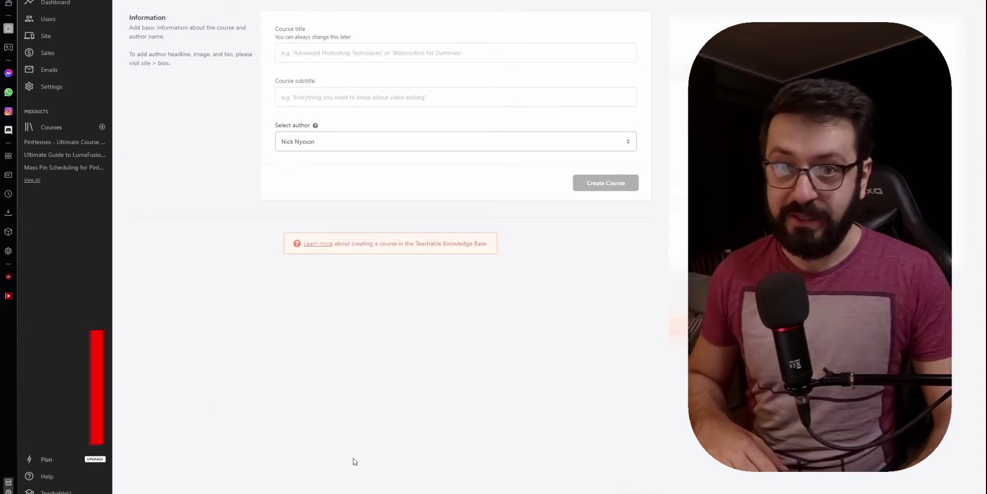
# Create a course titled after the author, subtitled 'Course about the courses'.
pyautogui.click(226, 96)
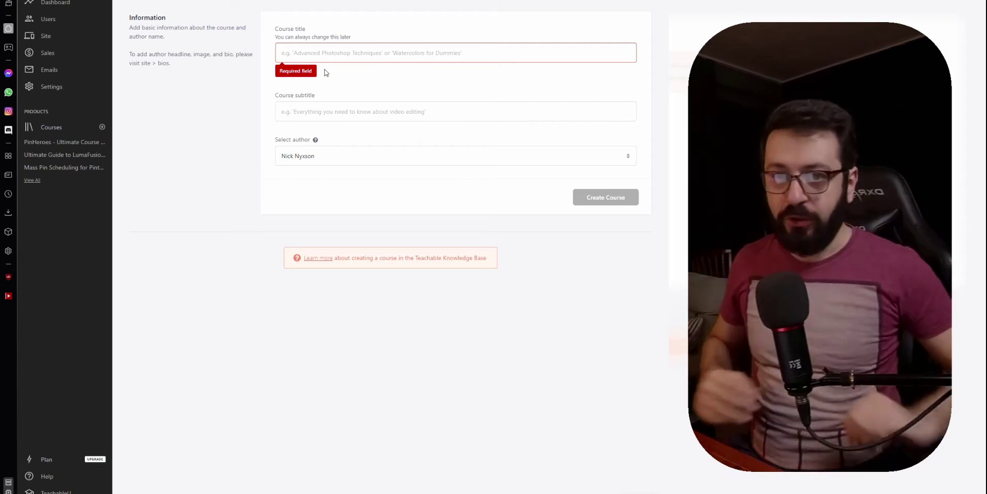
pyautogui.click(333, 53)
pyautogui.write('Course by Nick Nyxson')
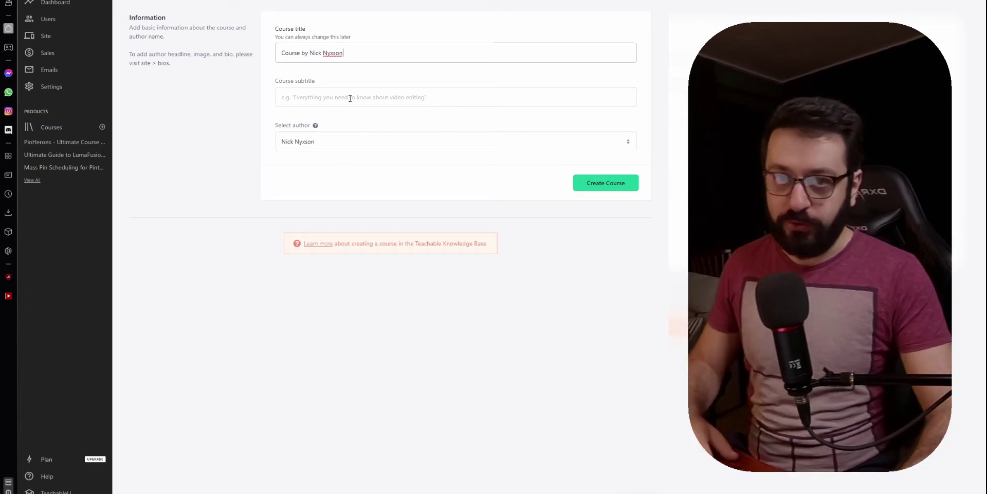
pyautogui.click(360, 98)
pyautogui.write('Course about the courses')
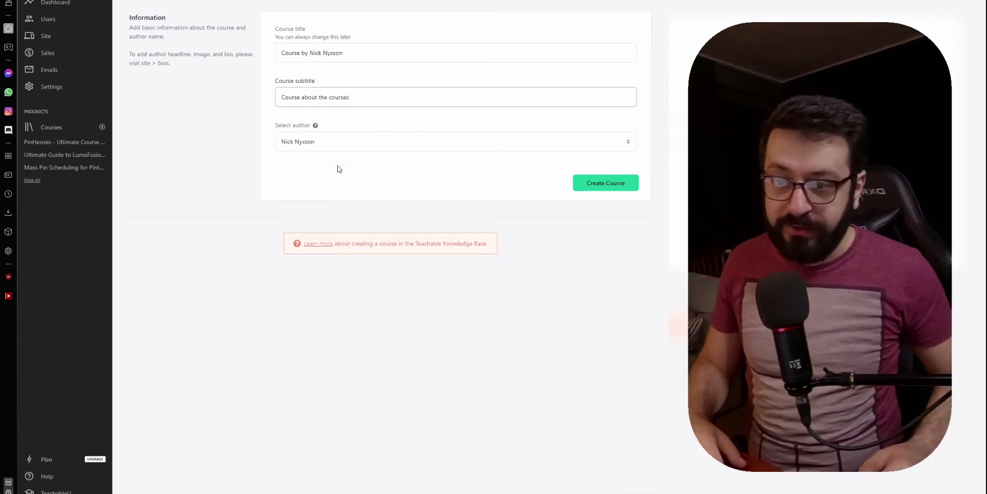
pyautogui.click(596, 186)
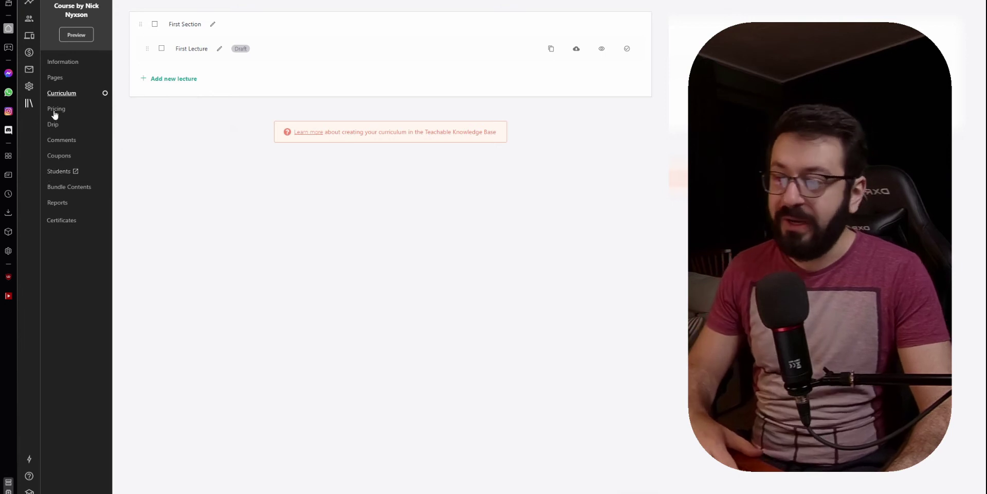
# View the course Information settings, checking Categories and scrolling to Author and SEO.
pyautogui.click(57, 69)
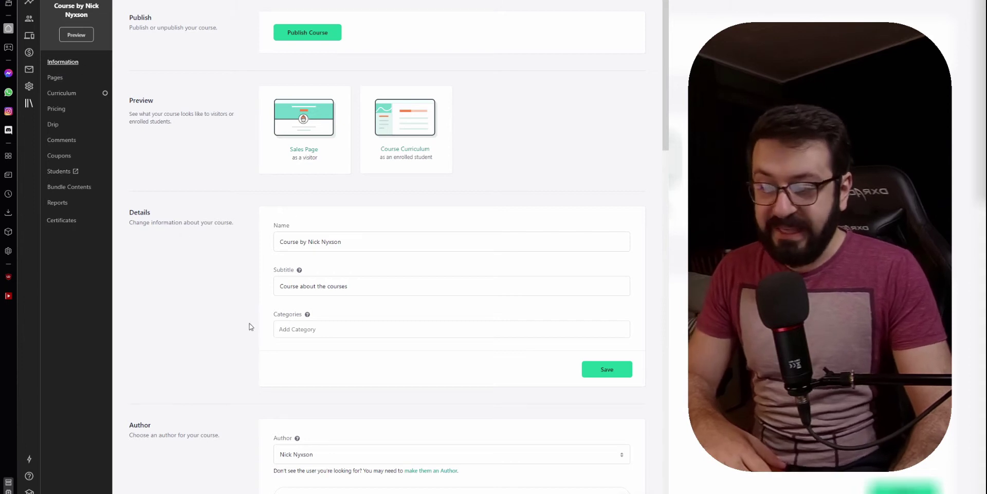
pyautogui.click(312, 330)
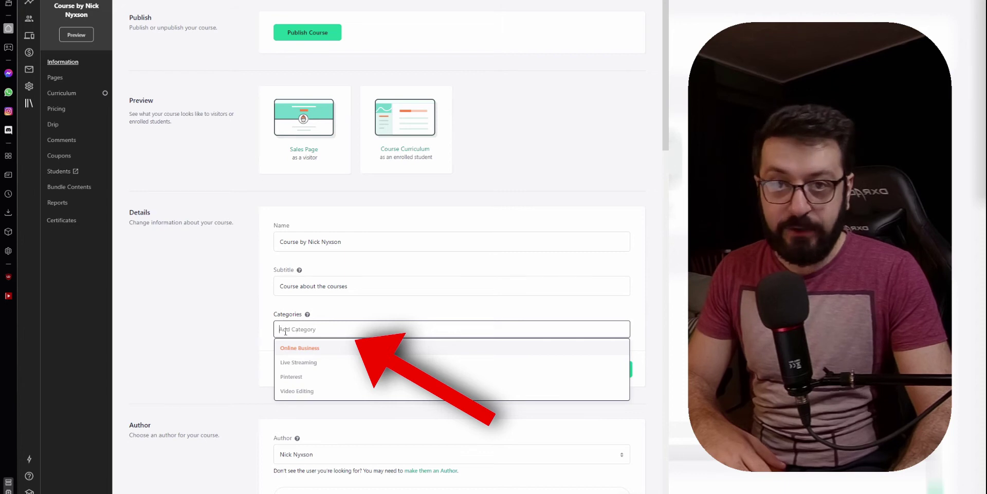
pyautogui.click(234, 337)
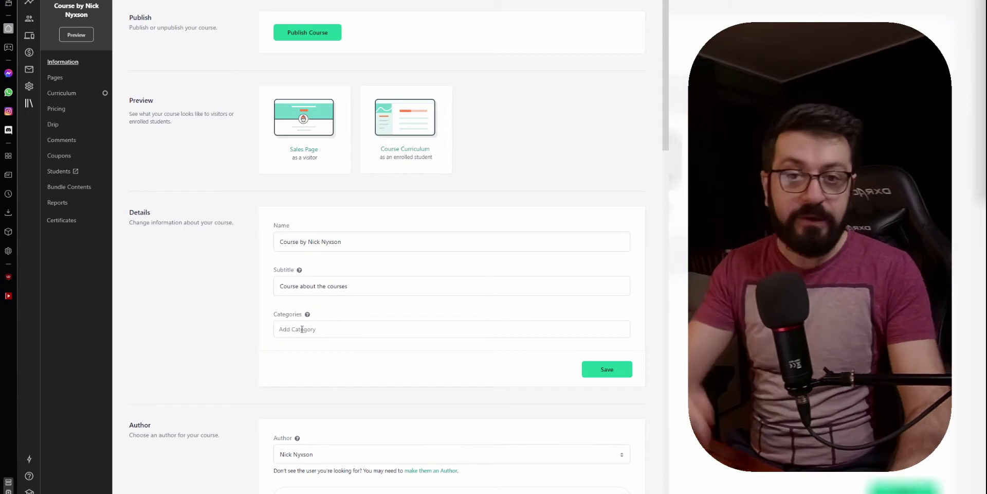
pyautogui.scroll(-2, 365, 313)
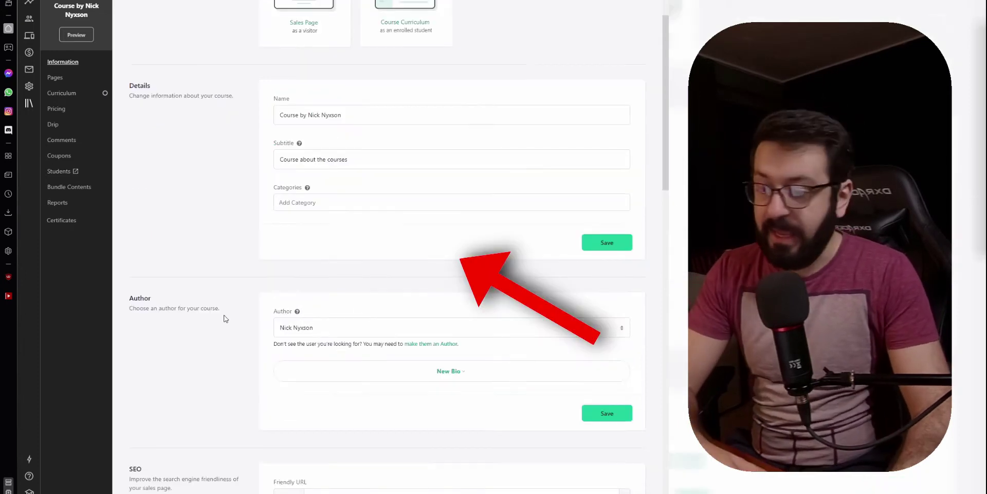
pyautogui.scroll(-2, 225, 318)
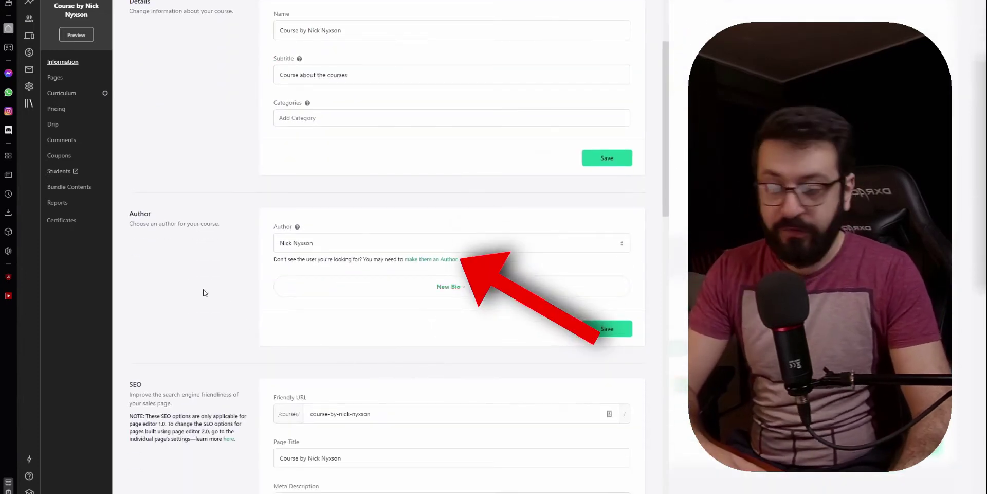
pyautogui.scroll(-4, 214, 264)
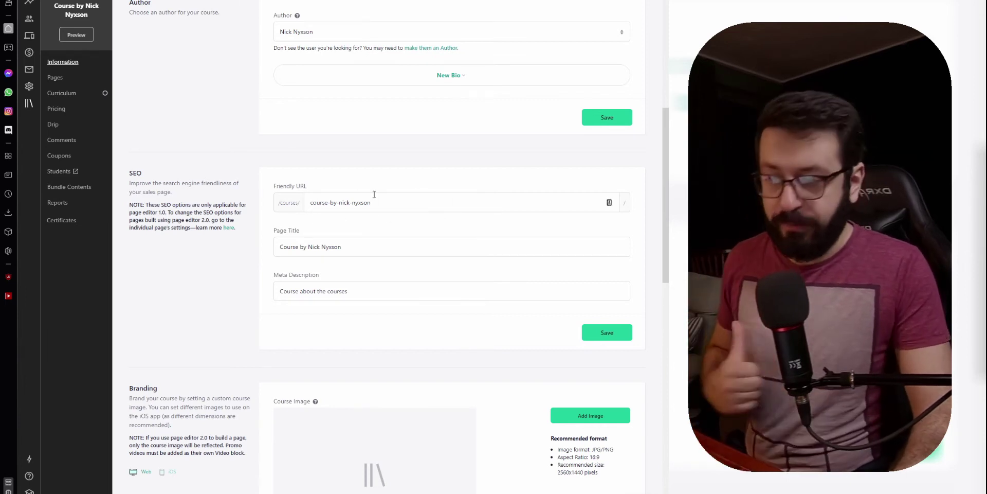
pyautogui.scroll(-1, 318, 226)
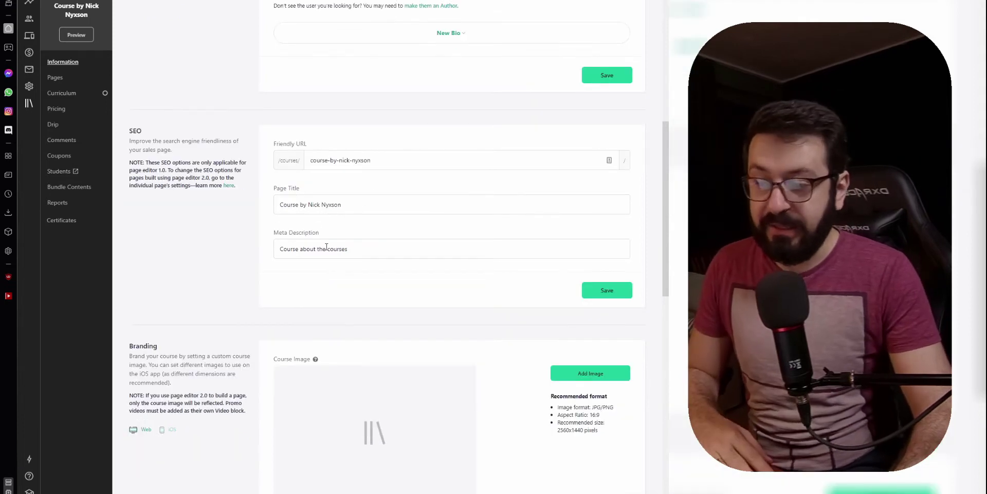
pyautogui.scroll(-1, 327, 247)
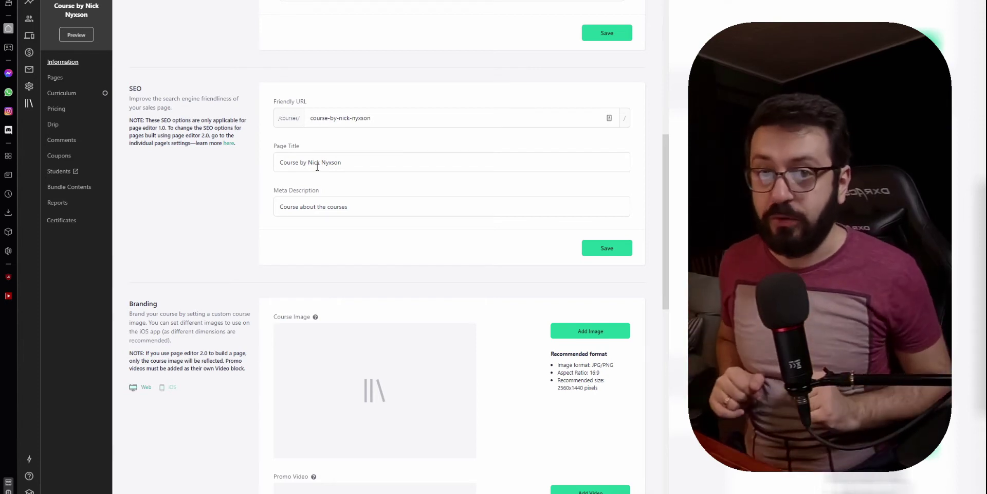
pyautogui.scroll(-5, 317, 167)
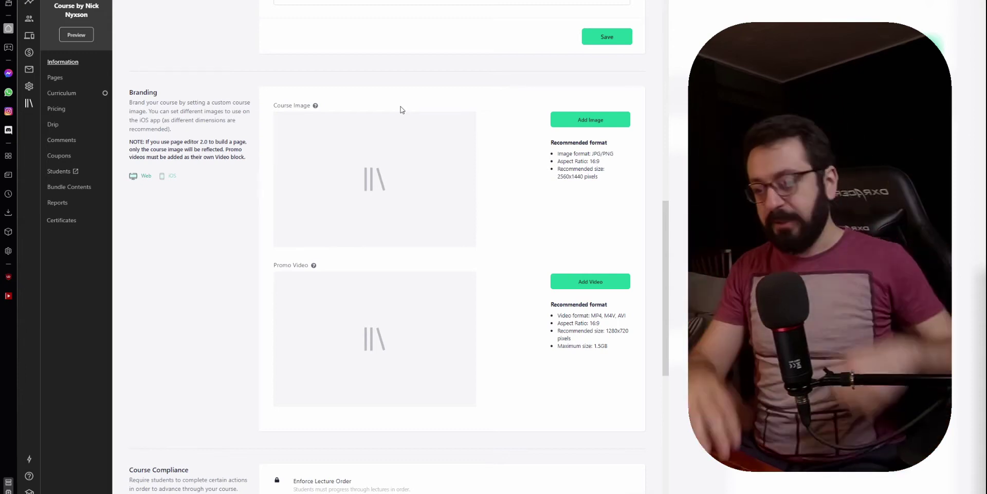
pyautogui.scroll(-2, 358, 232)
pyautogui.scroll(-1, 358, 232)
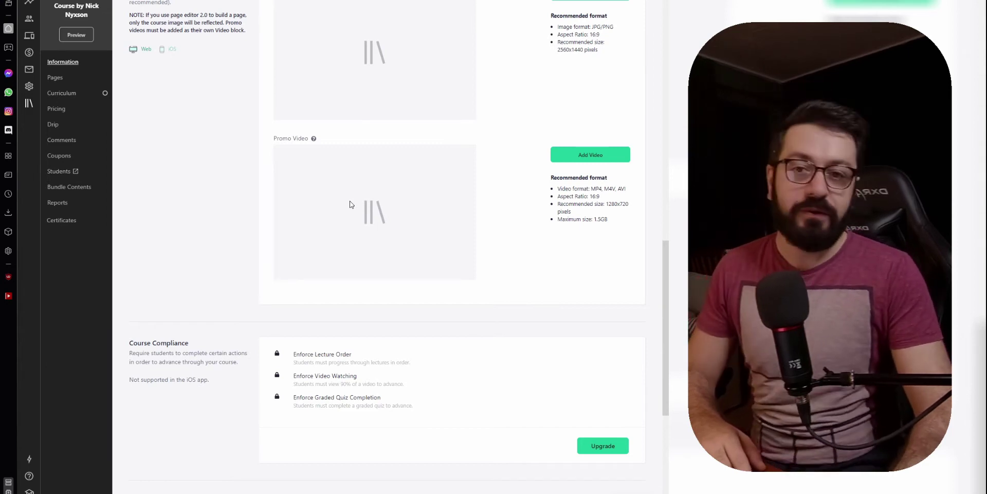
pyautogui.scroll(-3, 354, 205)
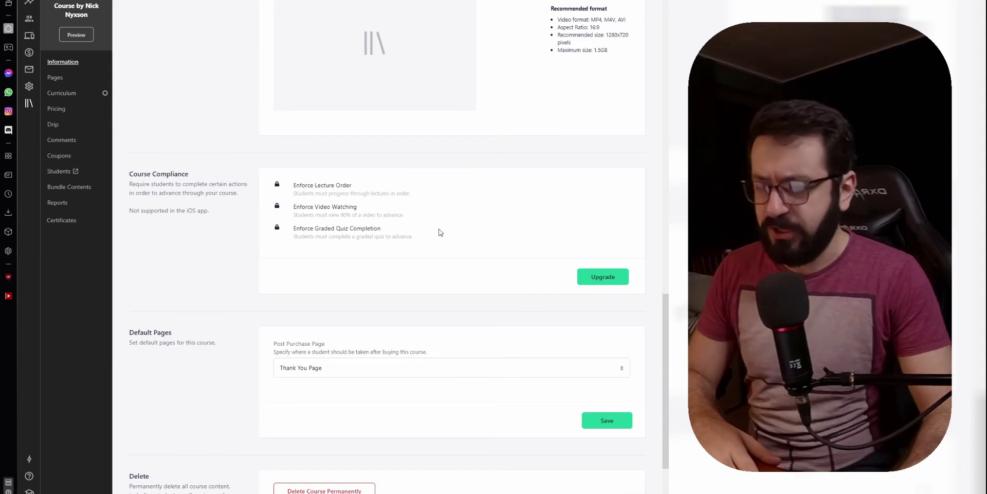
pyautogui.scroll(-3, 440, 229)
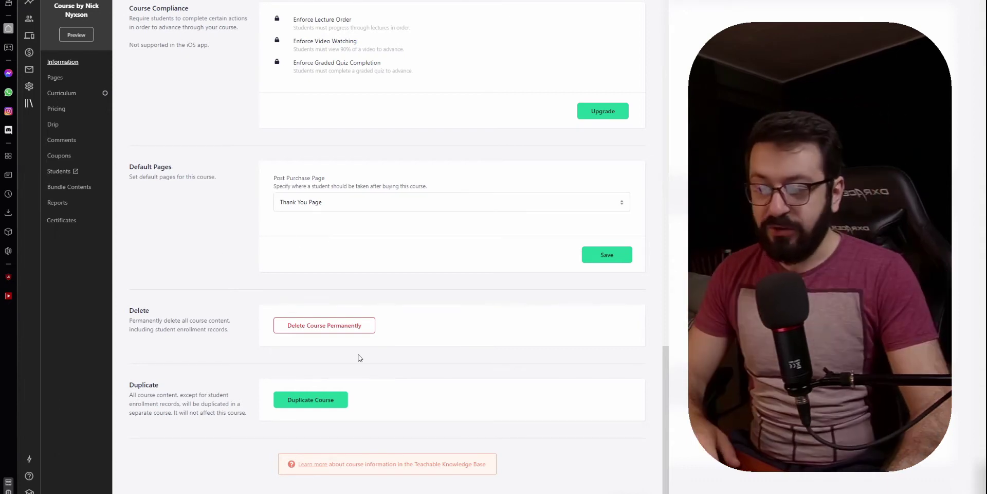
pyautogui.scroll(2, 280, 362)
# Add a 'Section N2' section and a new lecture under First Section, then edit First Lecture.
pyautogui.click(55, 77)
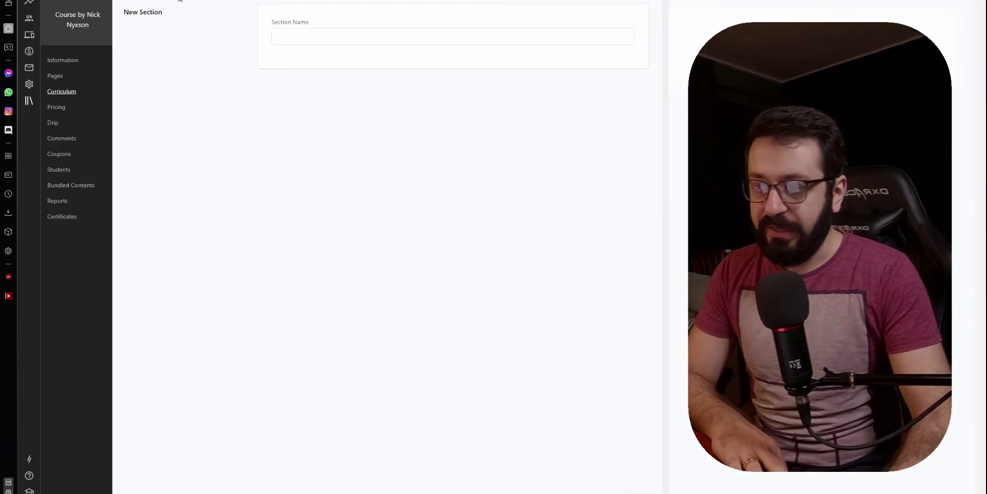
pyautogui.click(338, 37)
pyautogui.write('Section N2')
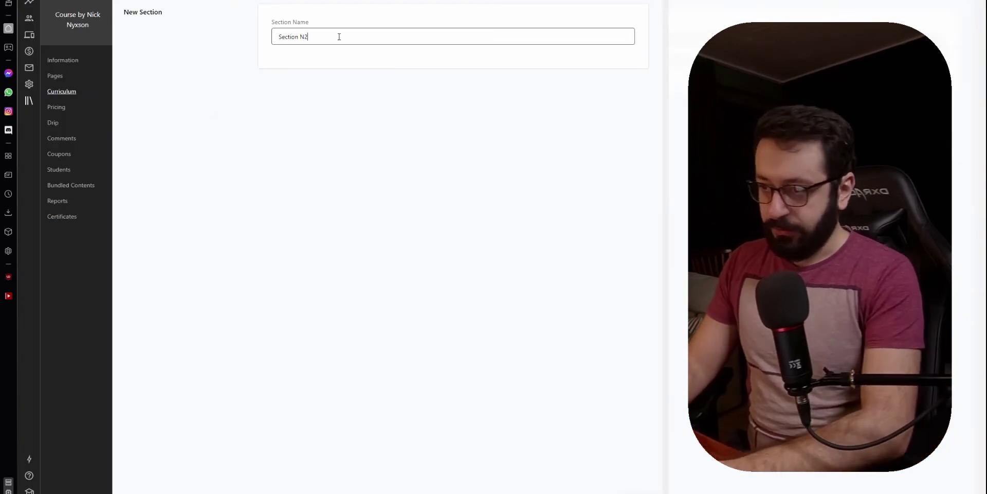
pyautogui.click(506, 112)
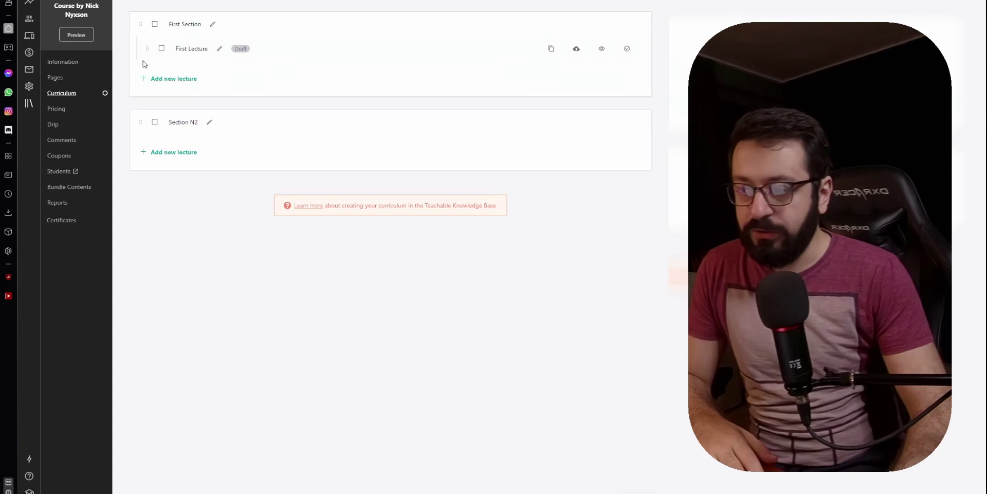
pyautogui.click(183, 81)
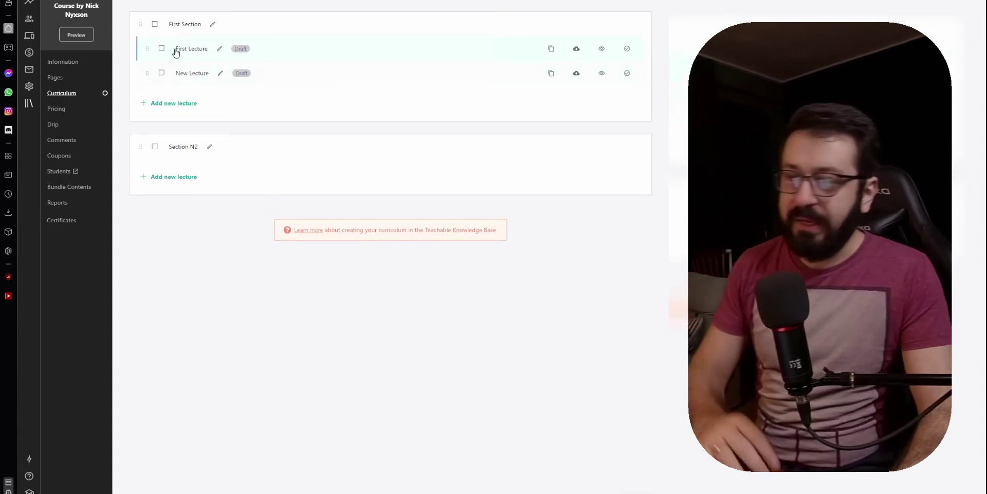
pyautogui.click(195, 49)
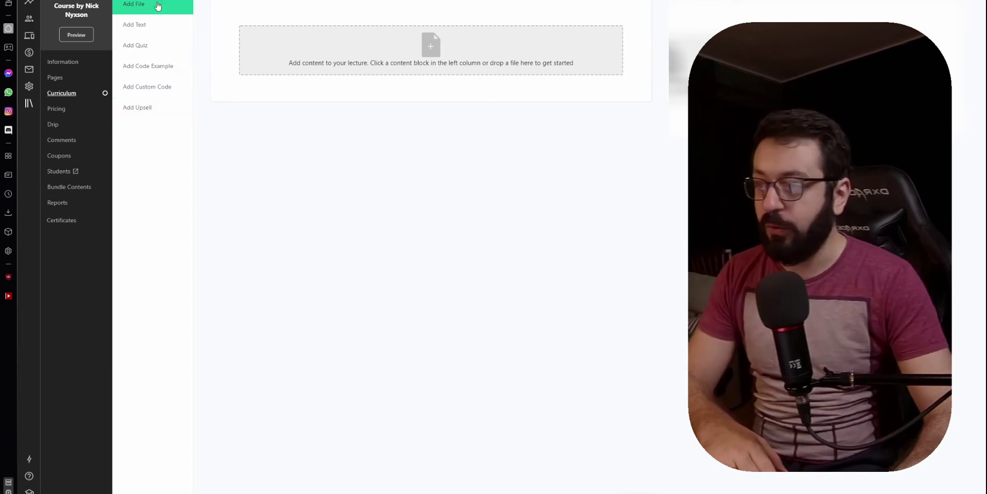
# Dismiss the lecture file picker without uploading and start a new text block.
pyautogui.click(429, 48)
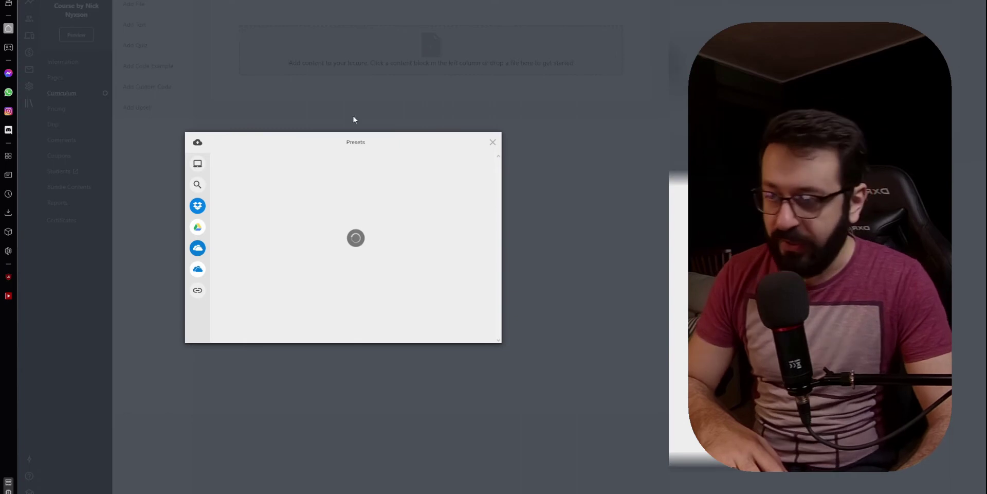
pyautogui.moveTo(201, 167)
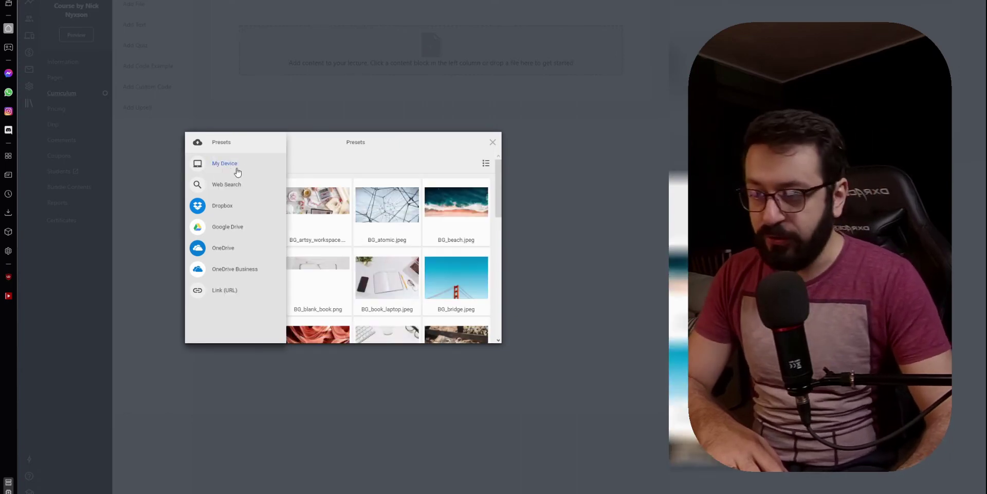
pyautogui.moveTo(197, 186)
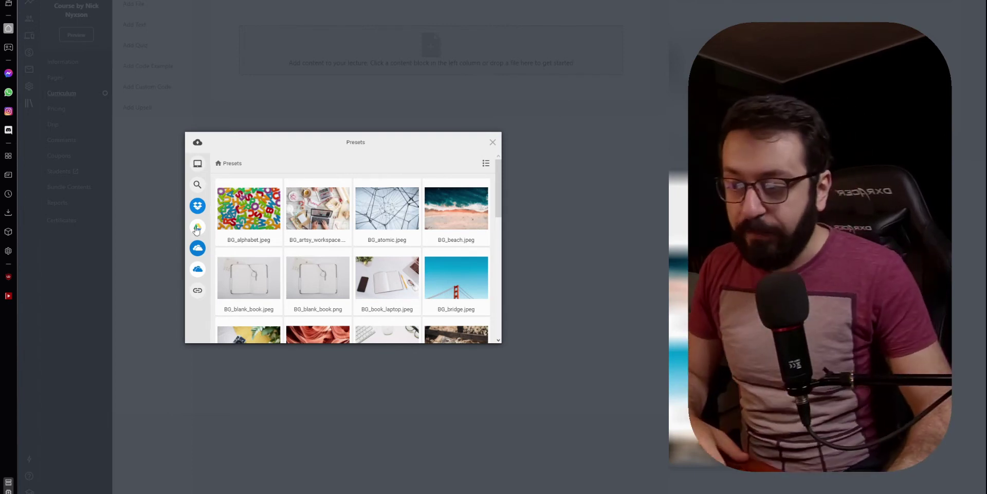
pyautogui.click(426, 62)
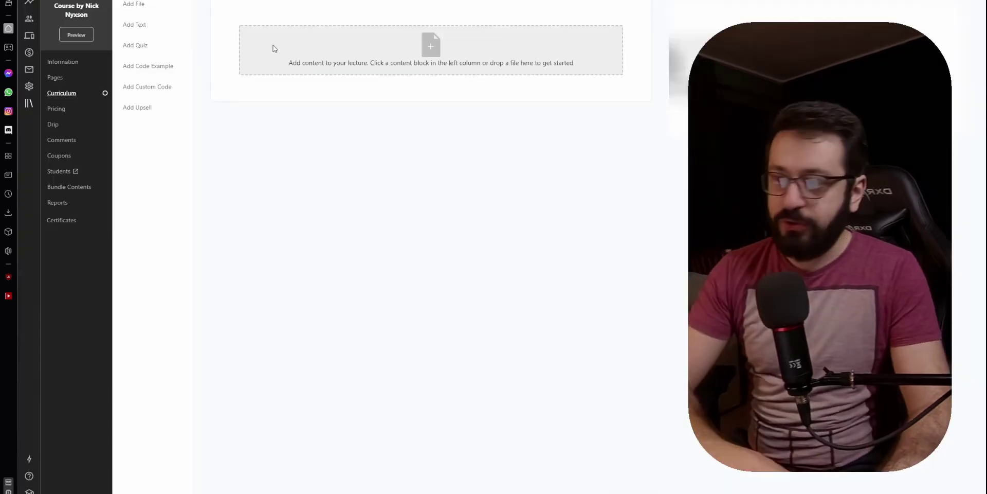
pyautogui.click(160, 28)
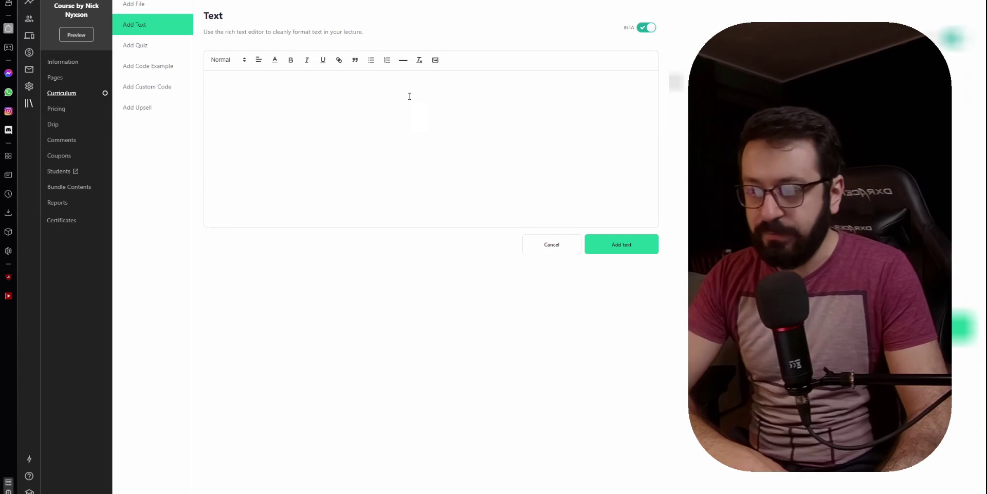
# Try the Quiz, Code Example, Custom Code and Upsell lecture content types.
pyautogui.click(128, 44)
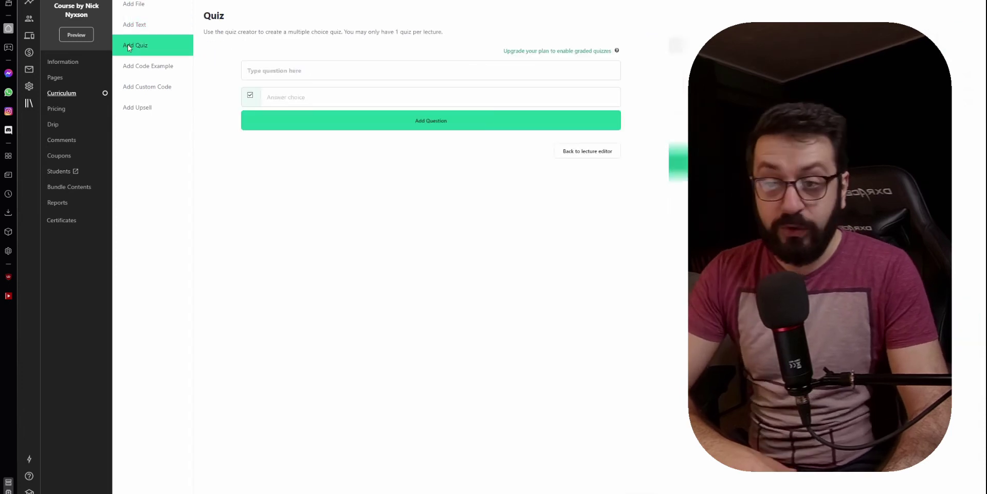
pyautogui.click(174, 64)
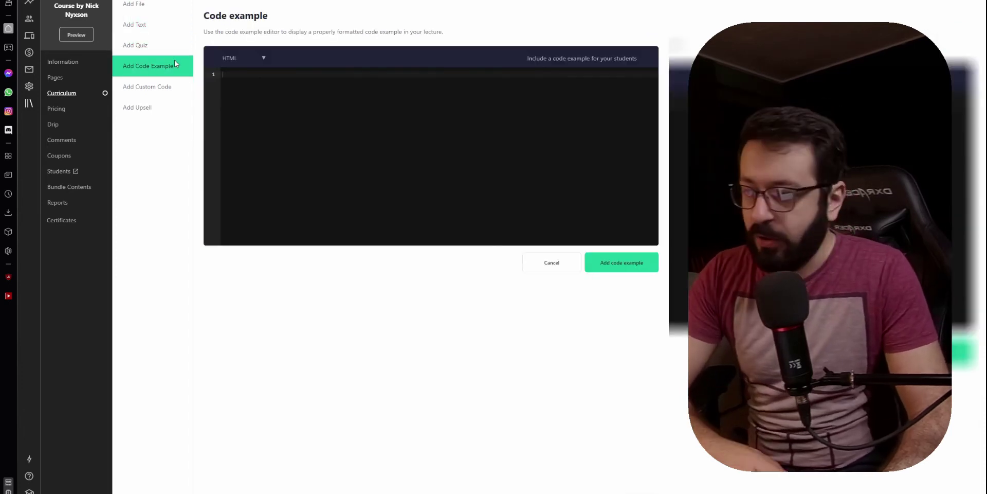
pyautogui.click(189, 94)
pyautogui.click(138, 106)
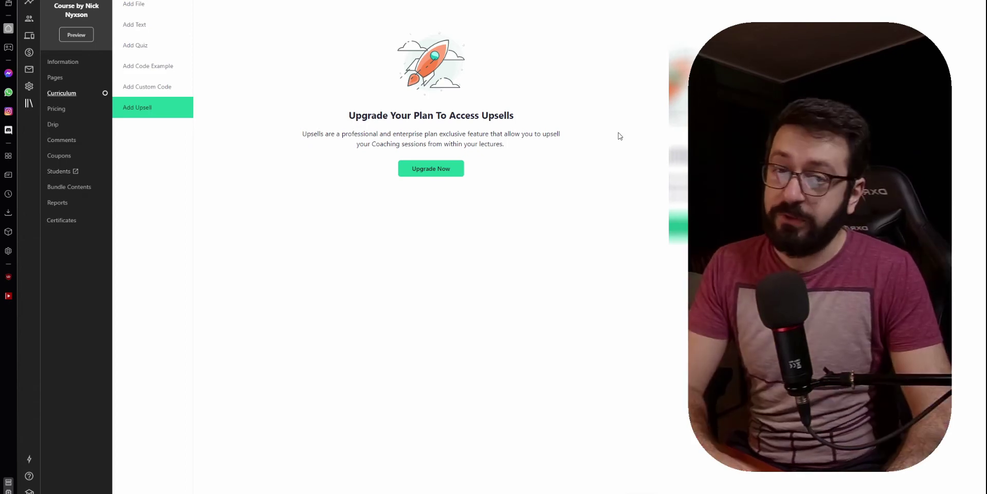
# Return to Curriculum and review the Initial Setup, Content and Scheduling lectures.
pyautogui.click(66, 92)
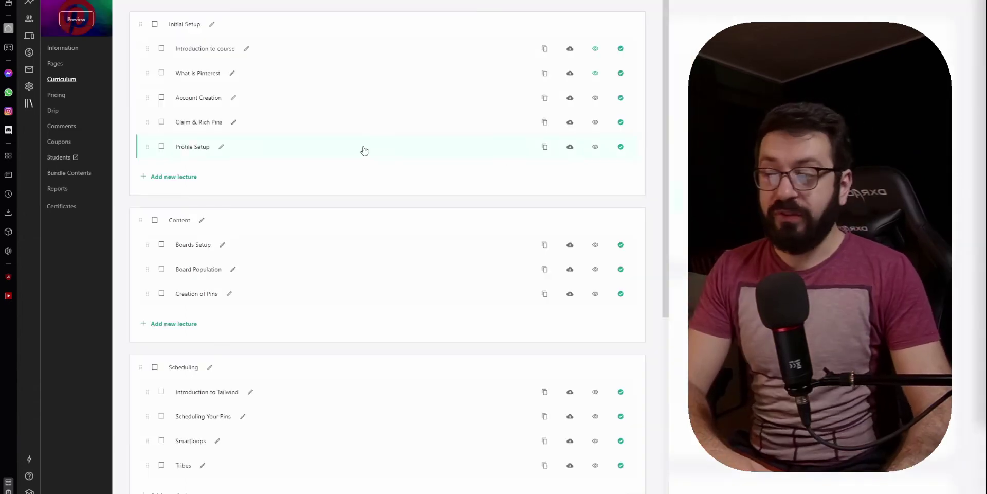
pyautogui.scroll(-5, 291, 145)
pyautogui.scroll(-1, 401, 209)
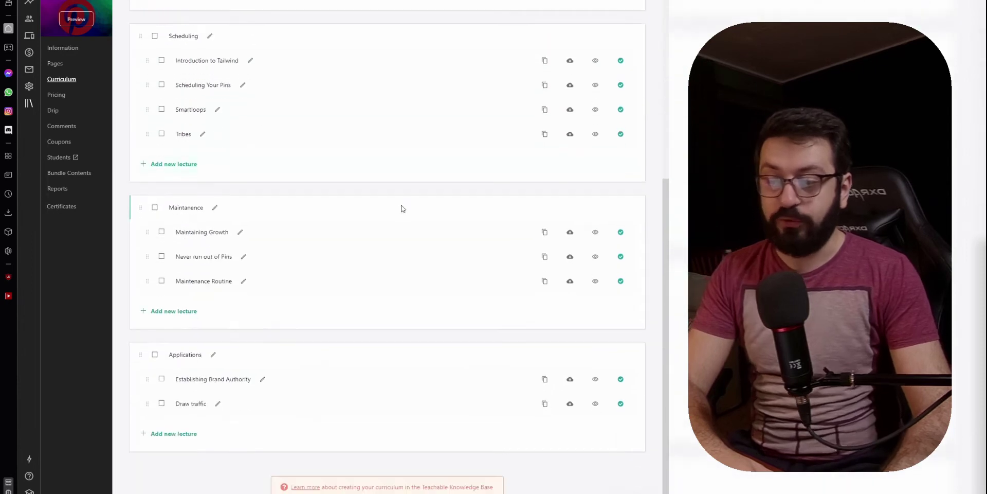
pyautogui.scroll(4, 400, 209)
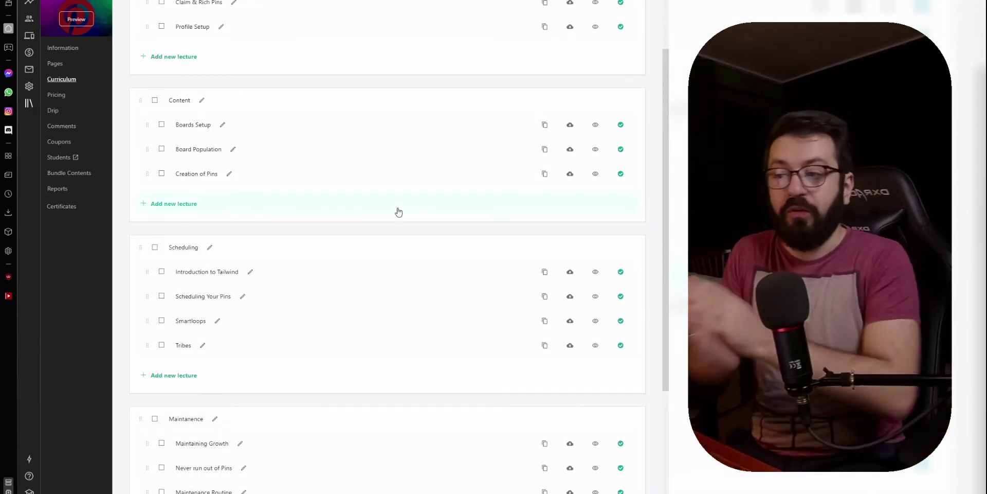
pyautogui.scroll(2, 399, 212)
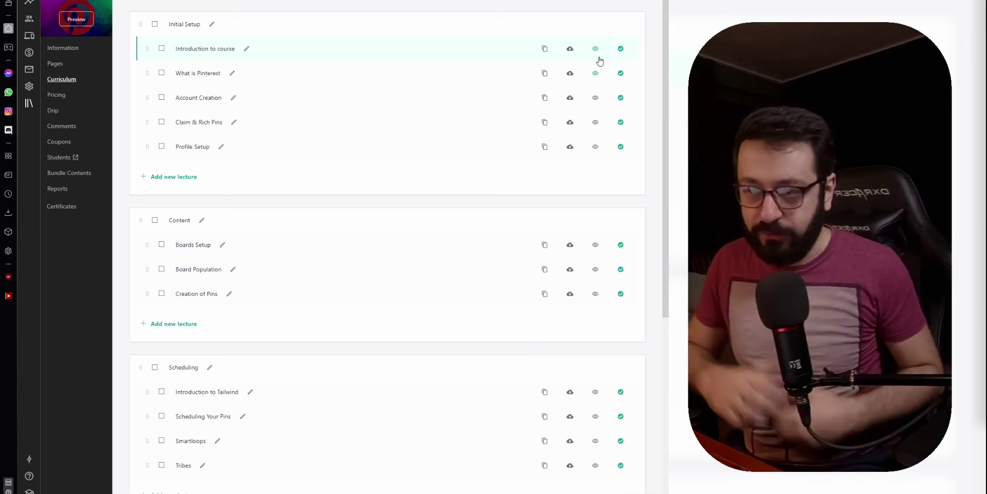
# Scroll the curriculum to review the Maintenance and Applications sections.
pyautogui.scroll(-3, 607, 128)
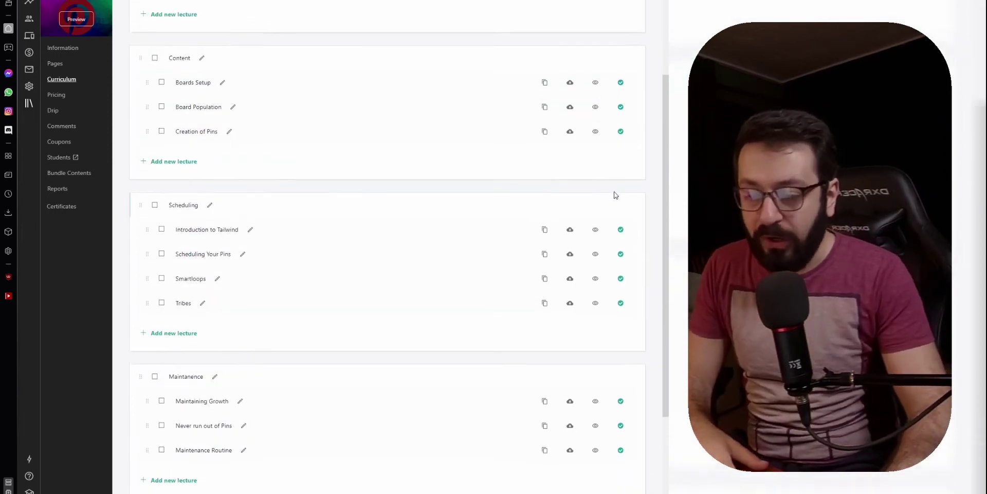
pyautogui.scroll(3, 615, 196)
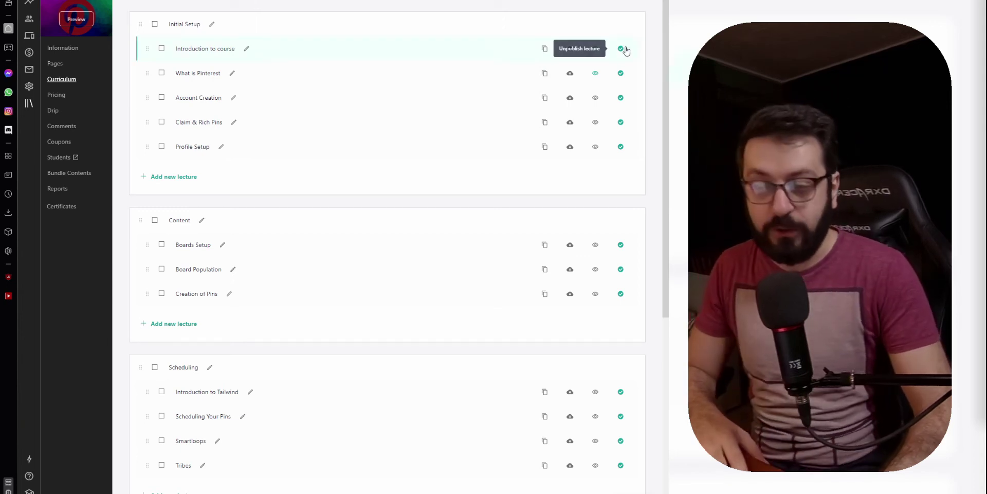
pyautogui.scroll(-5, 624, 57)
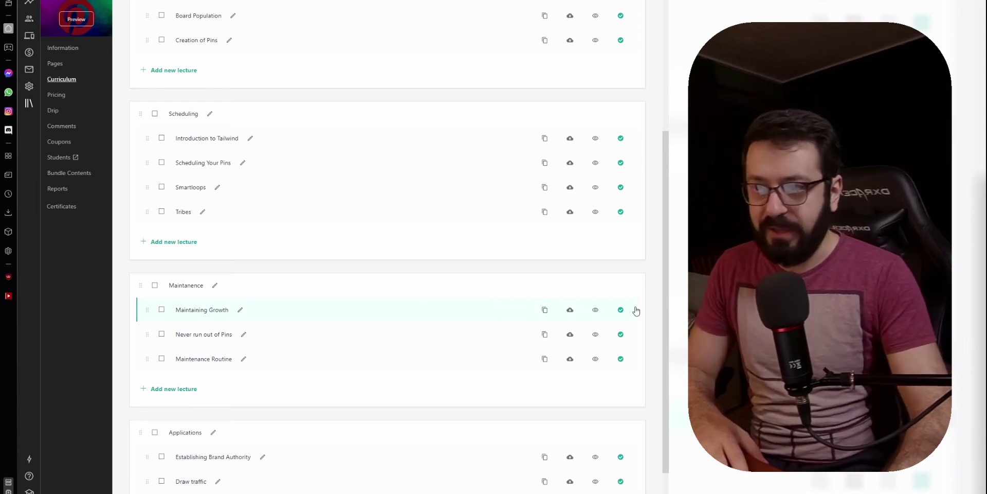
pyautogui.scroll(5, 514, 231)
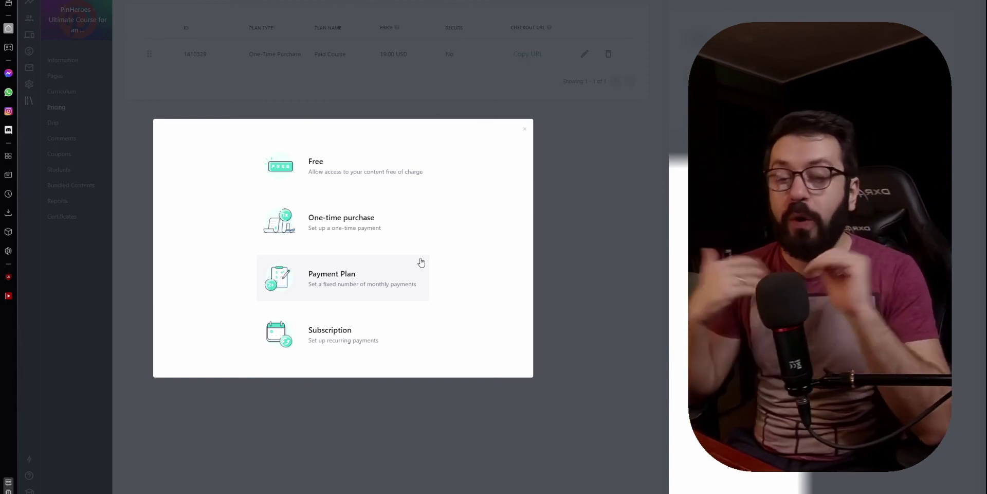
# Close the pricing dialog and visit the Drip, Certificates, Coupons and Bundle Contents pages.
pyautogui.click(53, 110)
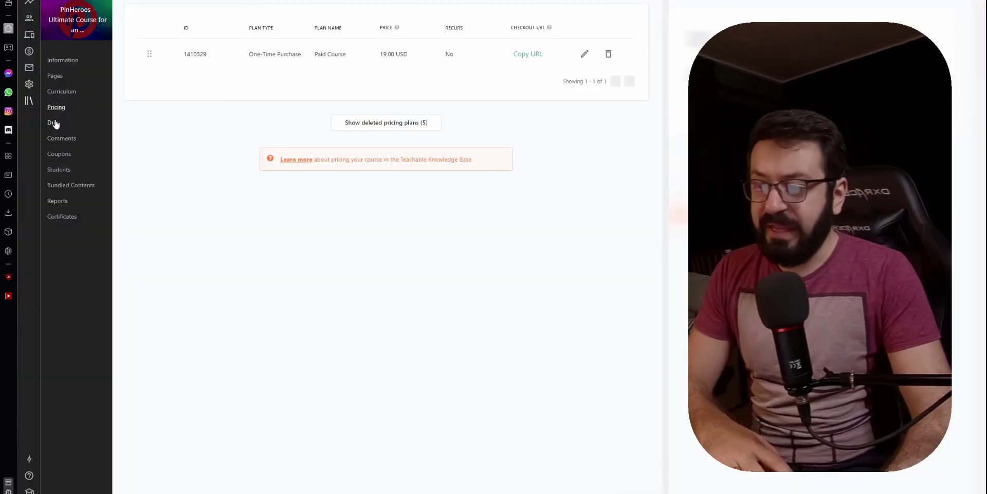
pyautogui.click(55, 122)
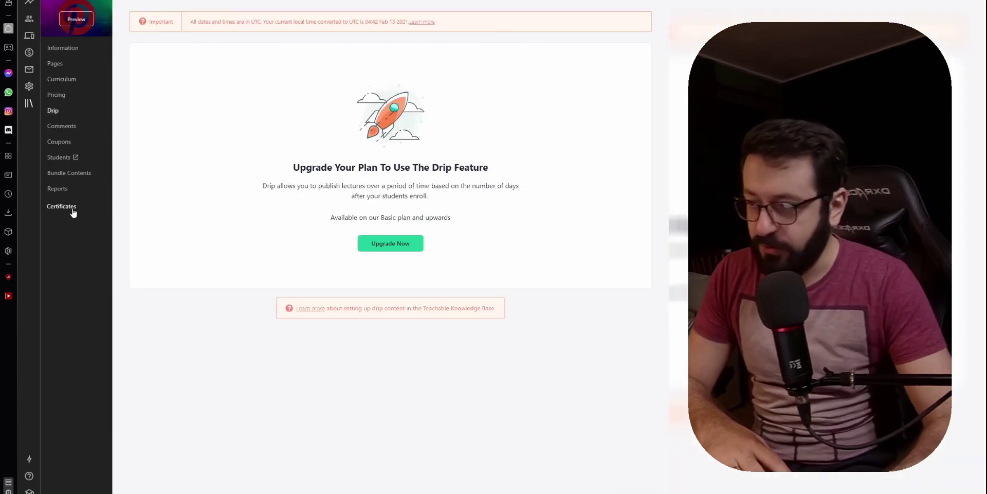
pyautogui.click(62, 207)
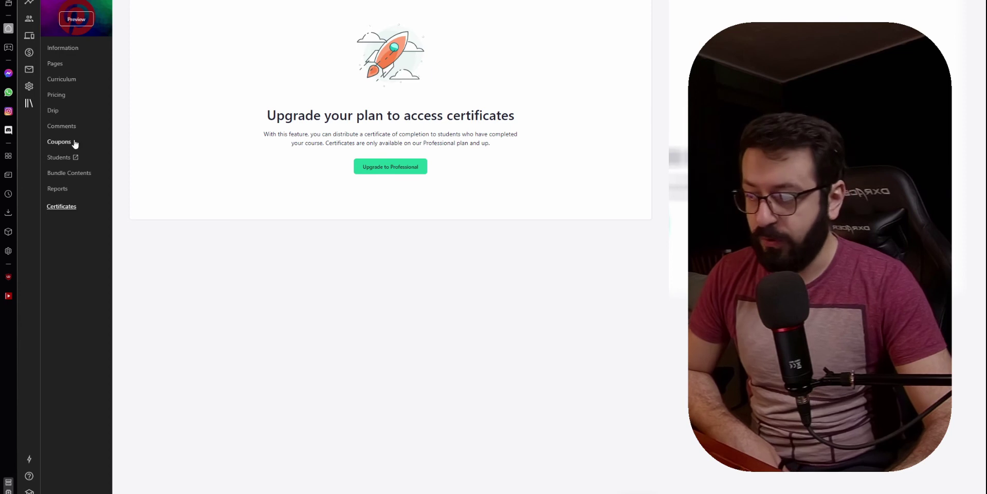
pyautogui.click(58, 142)
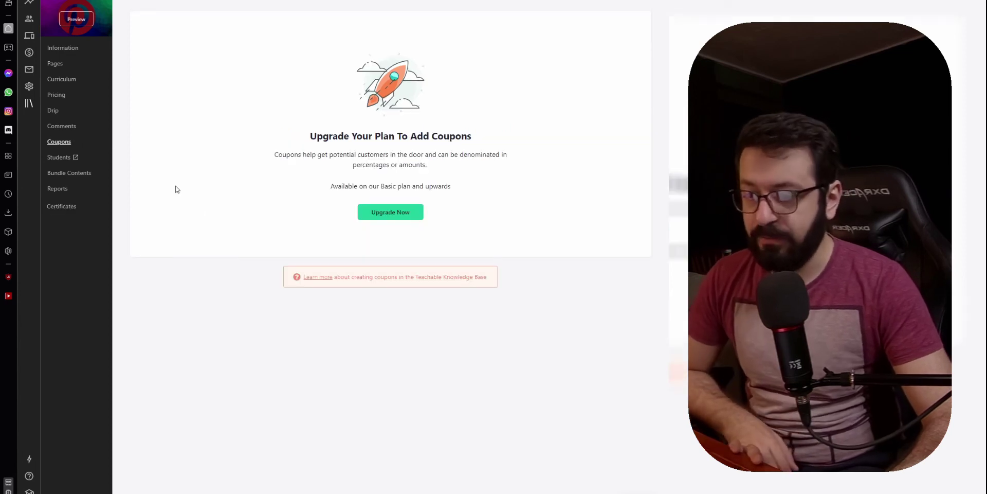
pyautogui.click(68, 179)
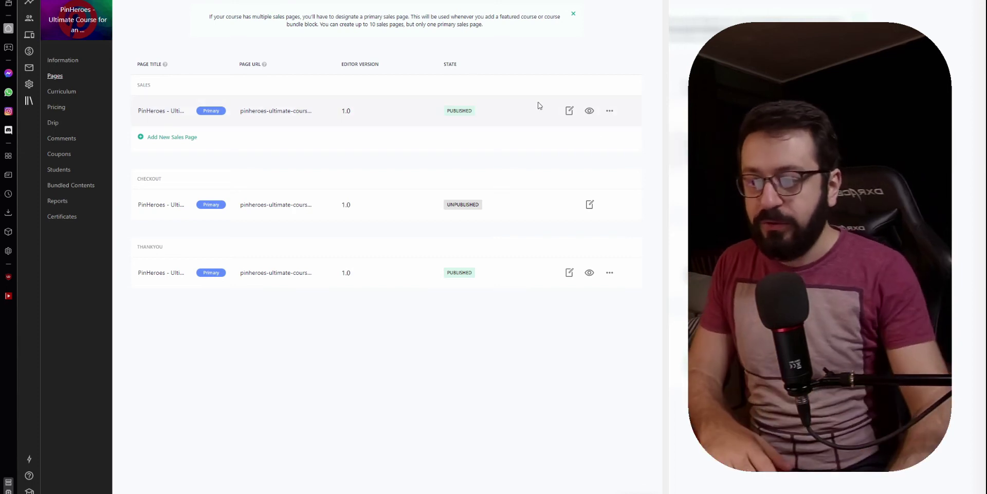
# Open the primary sales page editor and review its Author Bio, six-question FAQ, curriculum and enroll blocks.
pyautogui.click(569, 111)
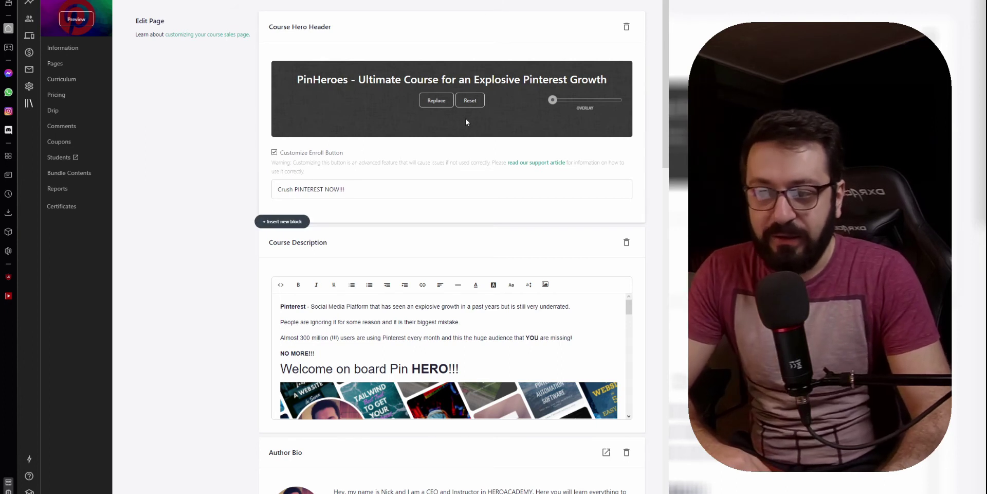
pyautogui.scroll(-3, 435, 236)
pyautogui.scroll(-10, 435, 236)
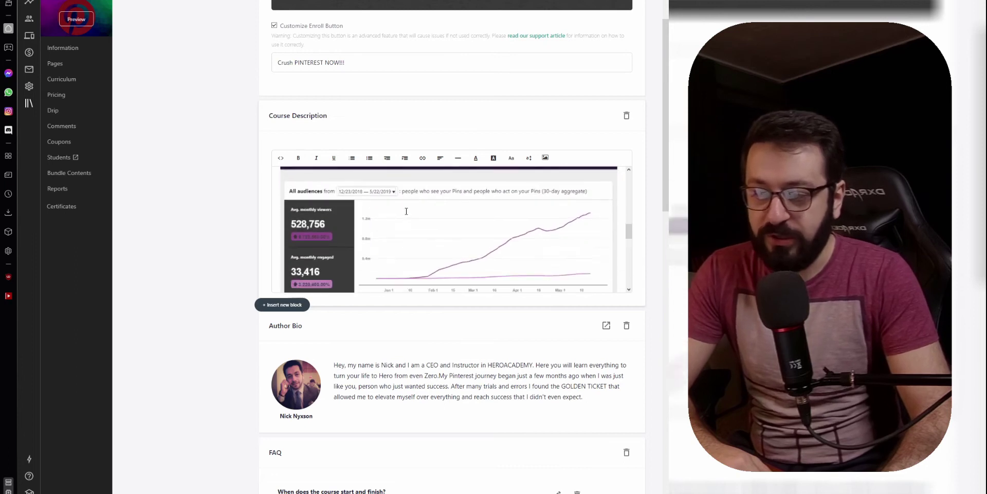
pyautogui.scroll(-10, 406, 211)
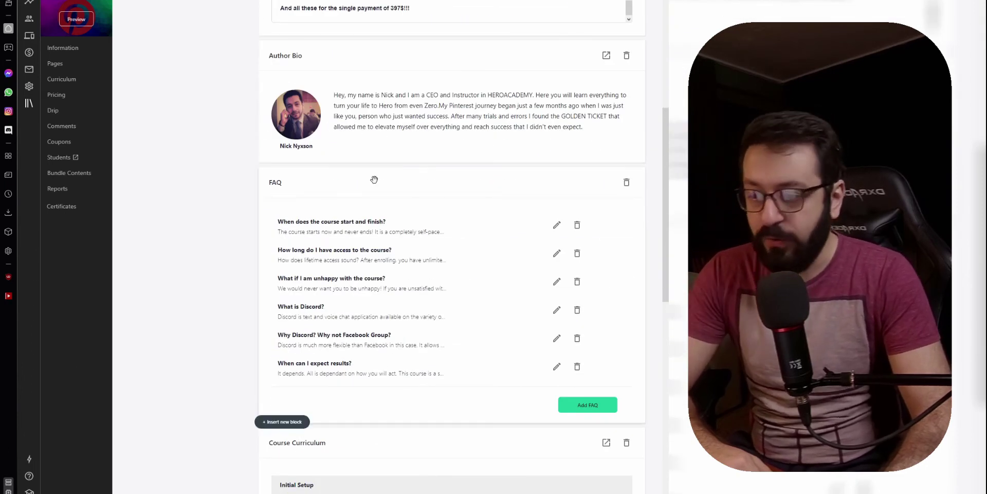
pyautogui.scroll(-2, 374, 179)
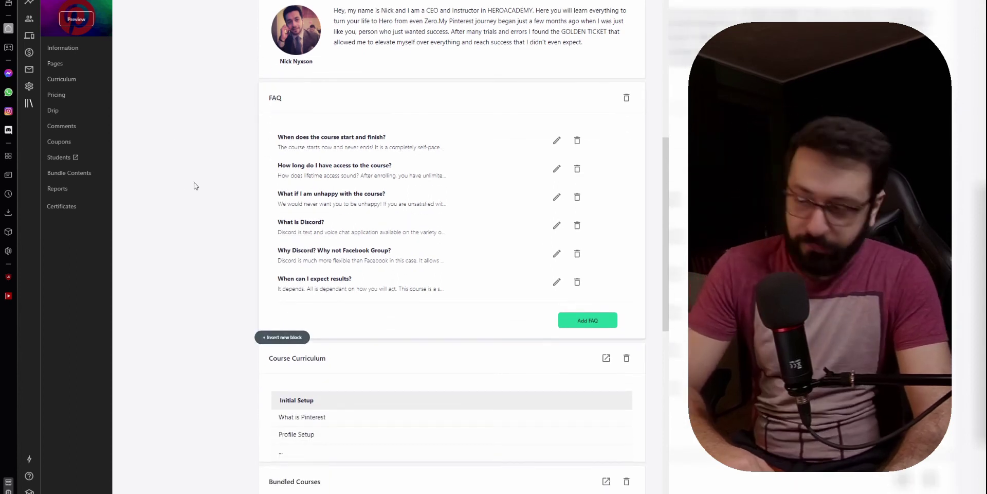
pyautogui.scroll(-3, 190, 182)
pyautogui.scroll(-2, 368, 253)
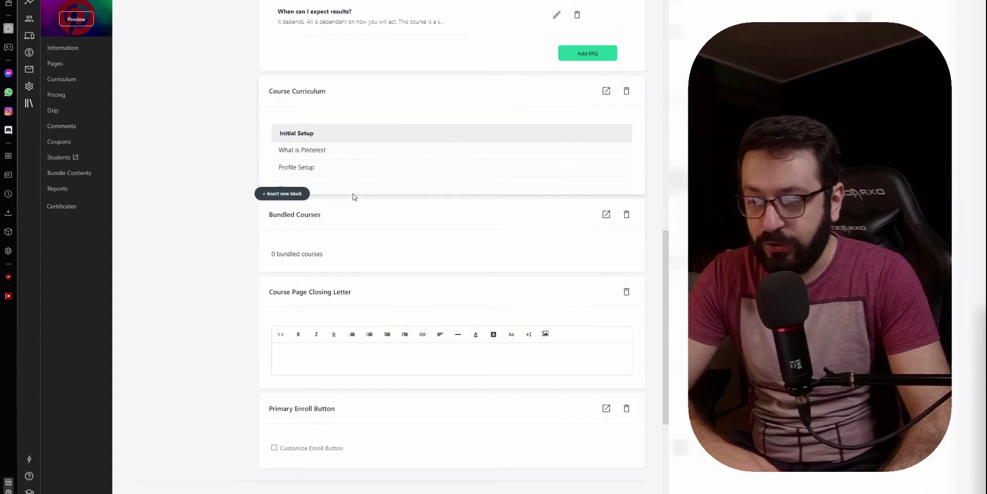
pyautogui.scroll(-1, 353, 196)
pyautogui.scroll(-1, 203, 238)
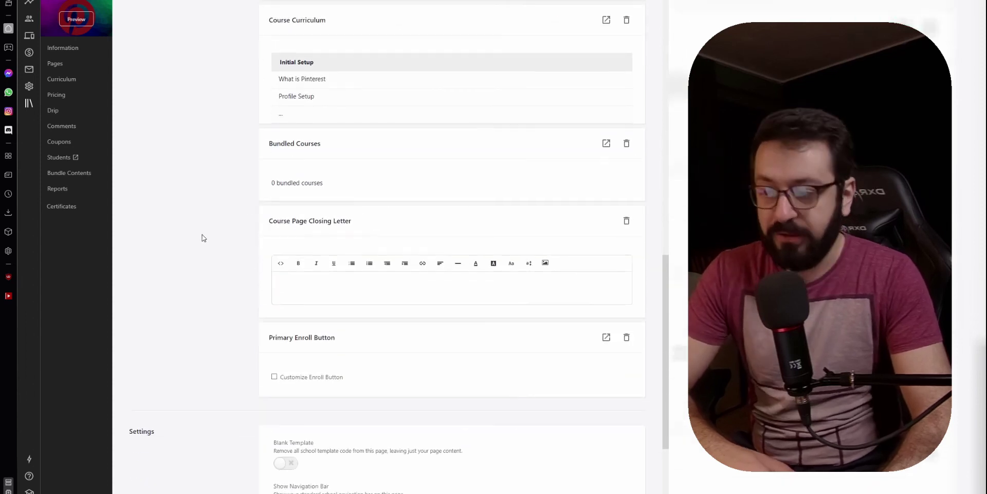
pyautogui.scroll(-2, 335, 293)
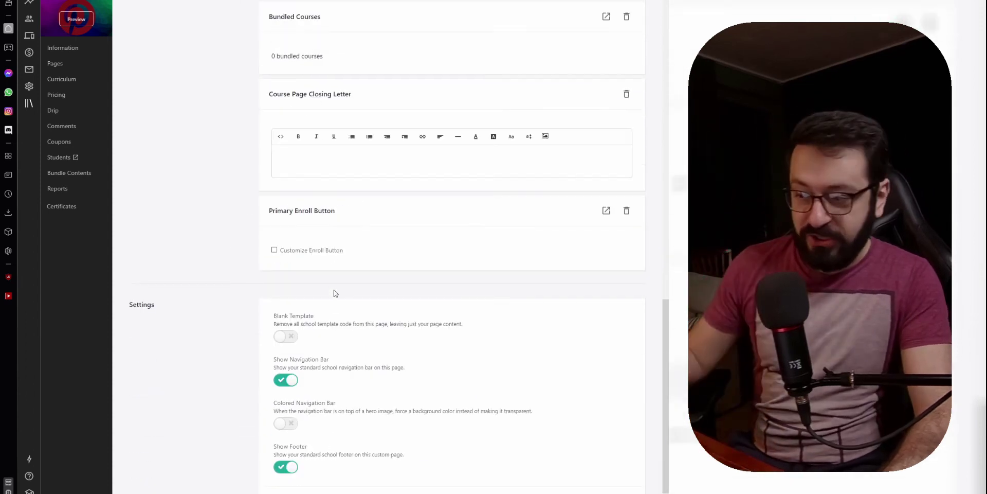
pyautogui.scroll(-1, 390, 277)
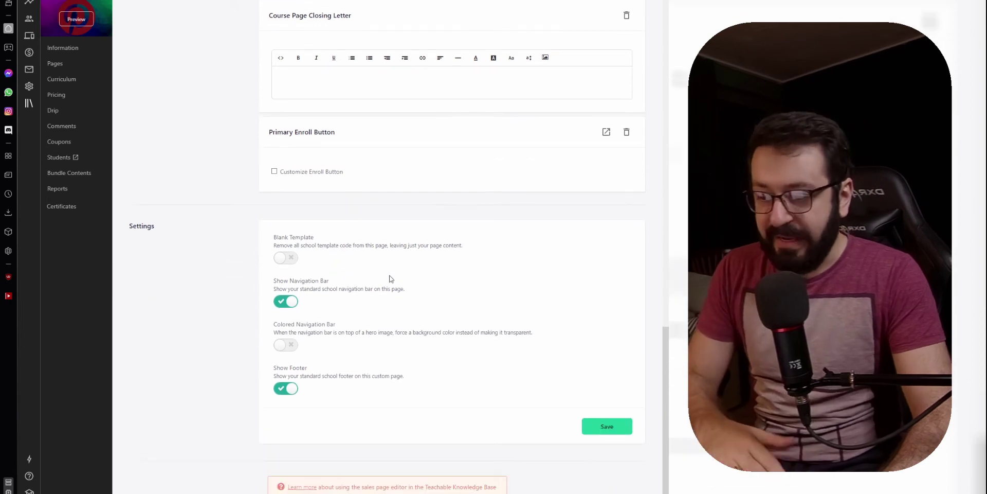
pyautogui.scroll(5, 389, 278)
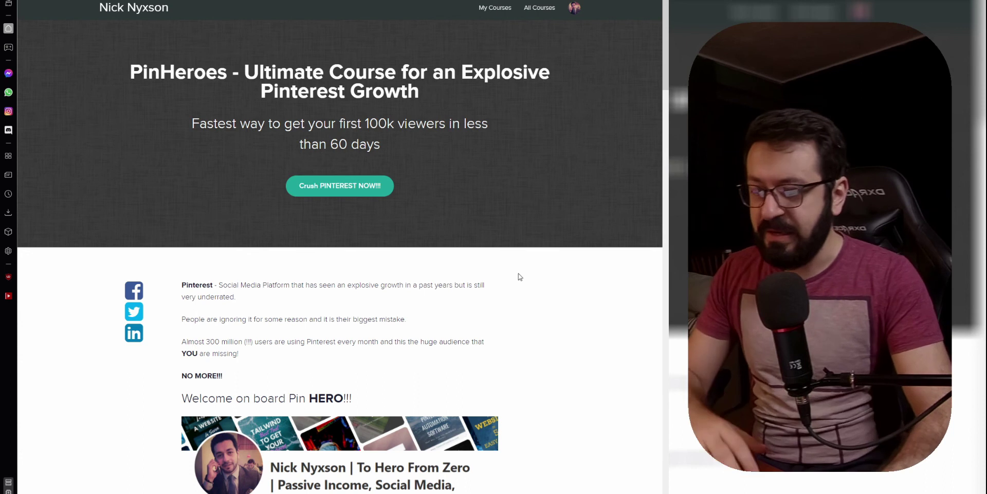
# Browse the visitor sales page, then bring up the PinHeroes course Information settings.
pyautogui.scroll(-20, 520, 277)
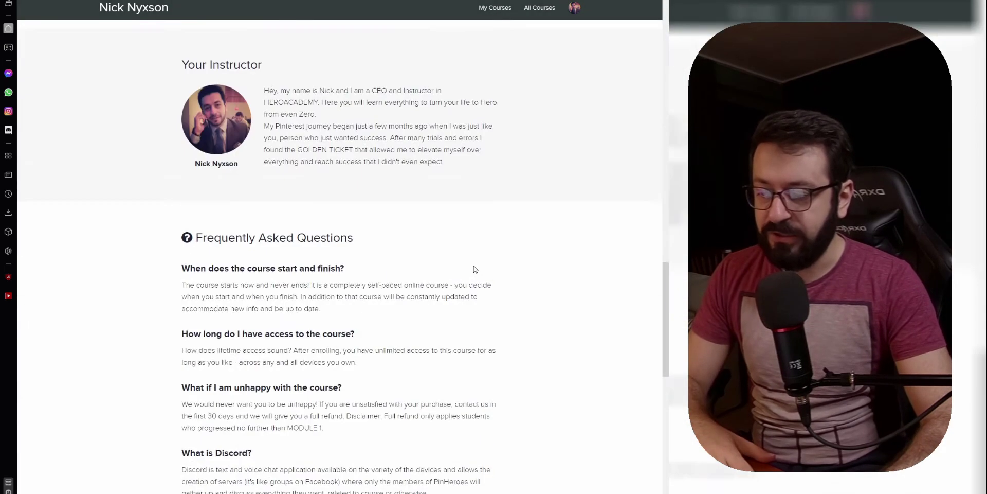
pyautogui.scroll(-11, 472, 264)
pyautogui.scroll(2, 263, 164)
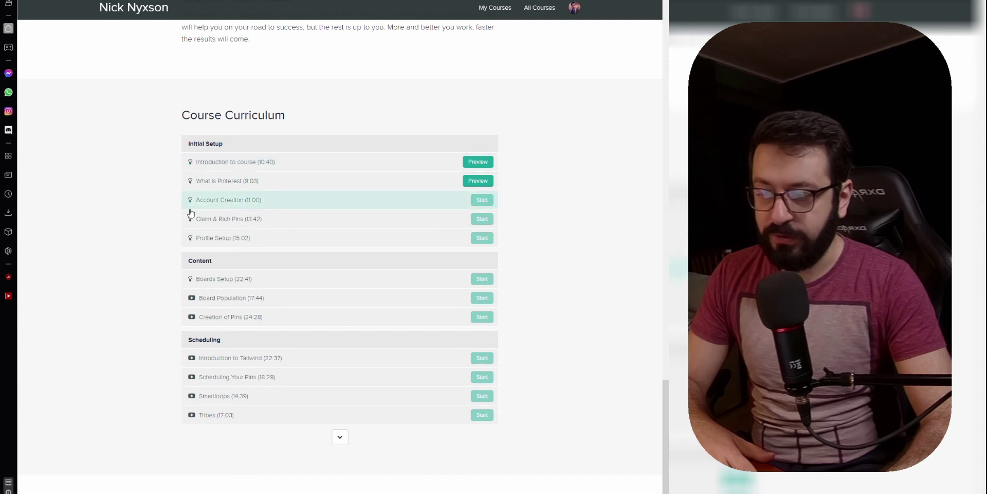
pyautogui.scroll(-3, 401, 344)
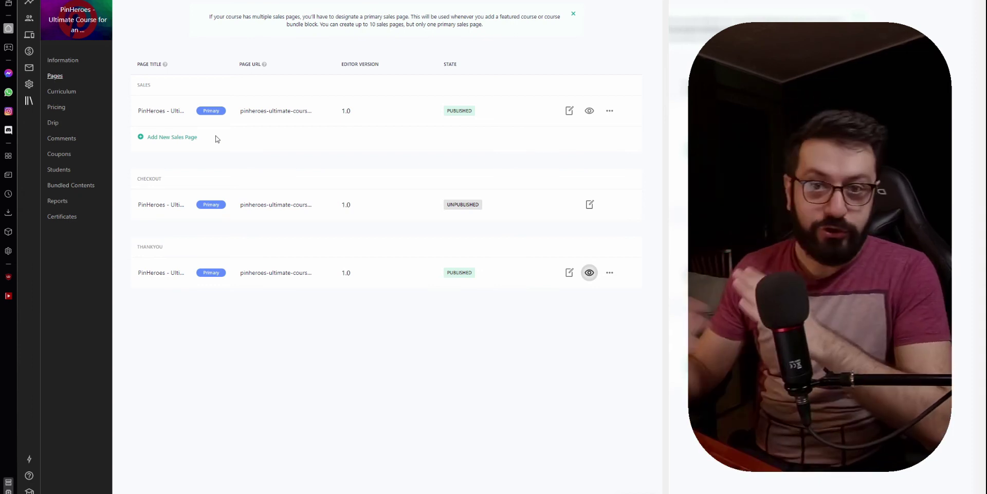
pyautogui.click(57, 61)
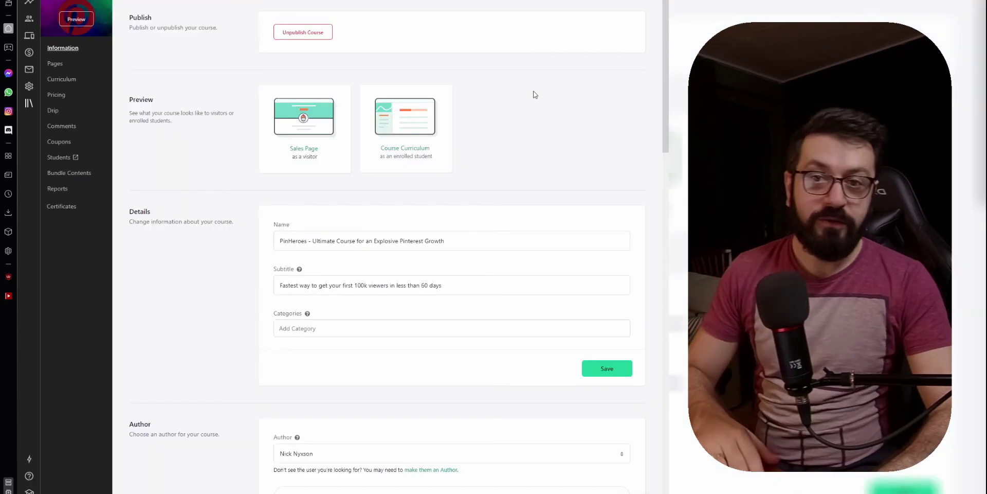